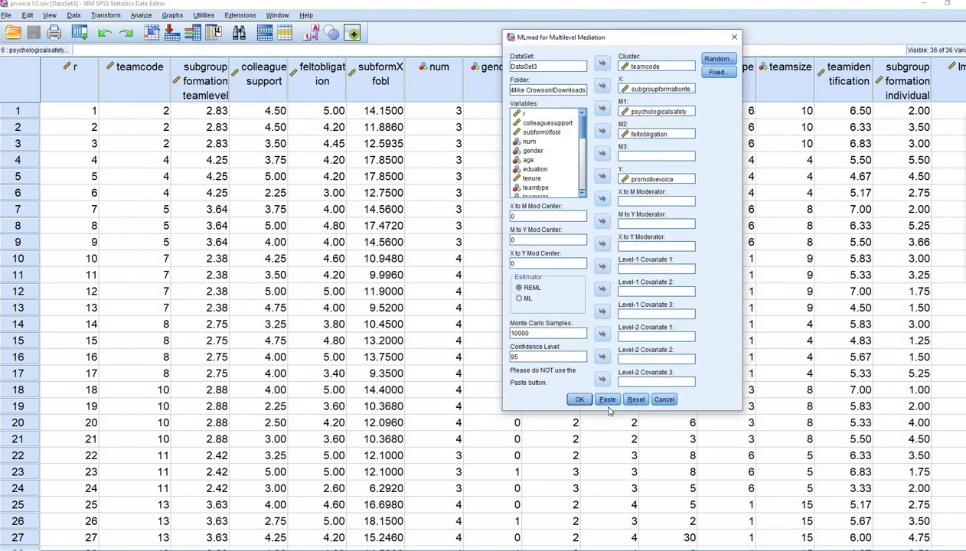
Reset the MLmed dialog and set the dataset to DataSet3 and the folder to the account's Downloads directory
left_click(637, 400)
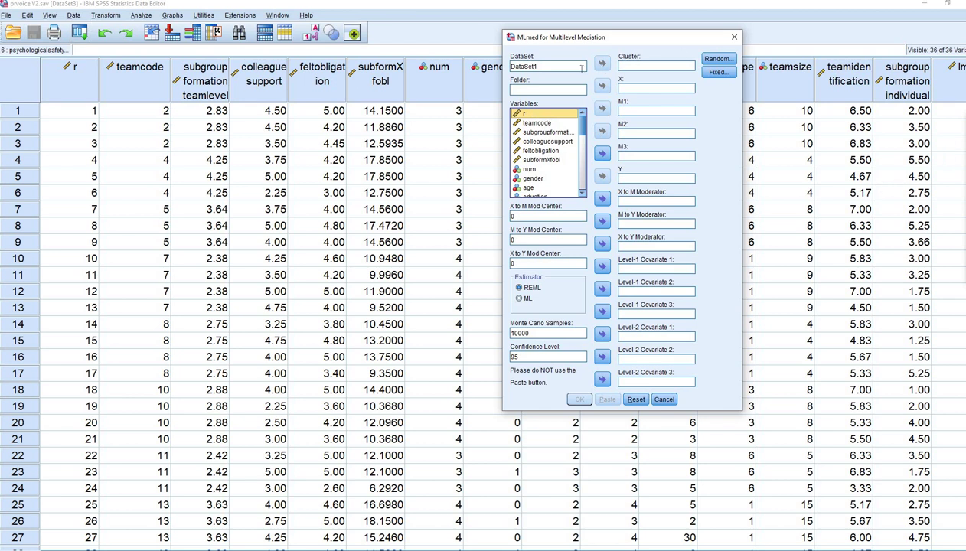
left_click_drag(549, 66, 511, 56)
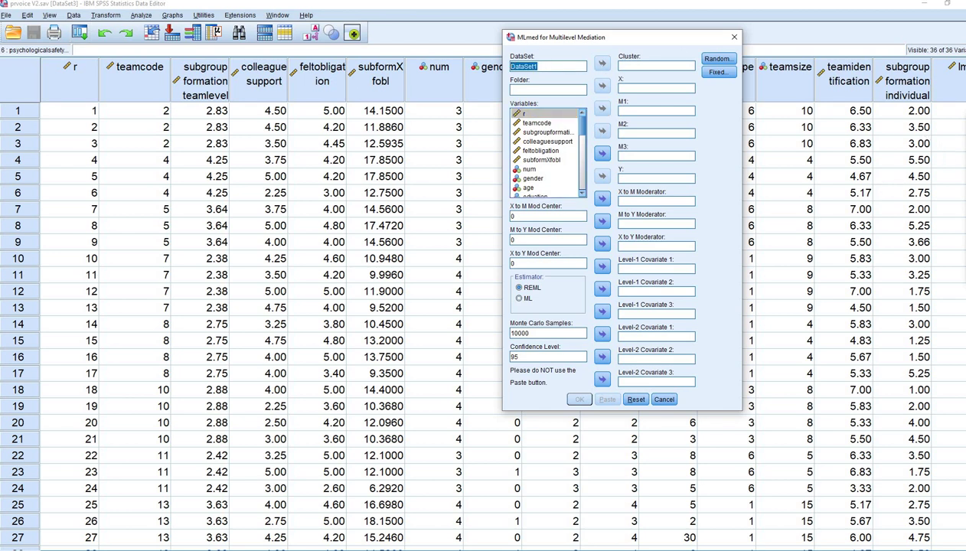
left_click(948, 155)
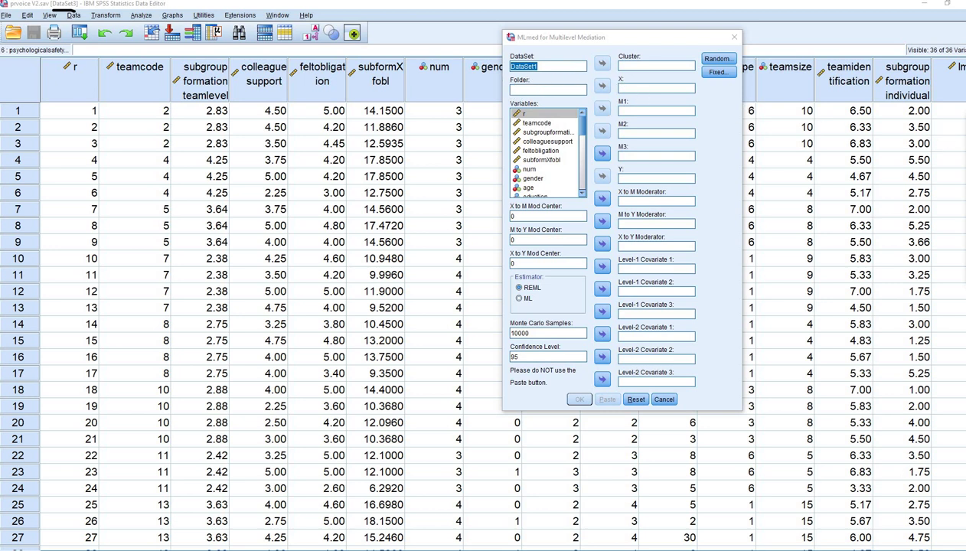
left_click(561, 65)
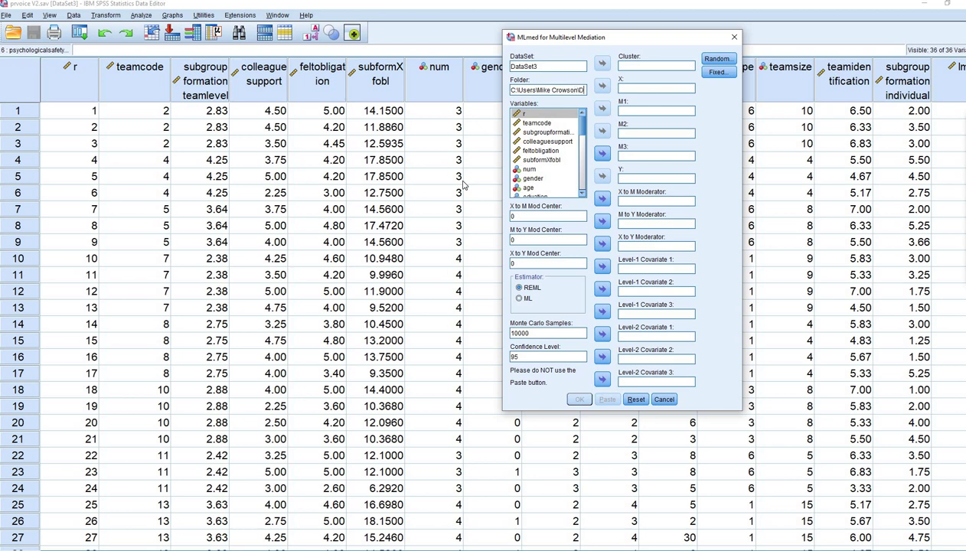
type("ownloads")
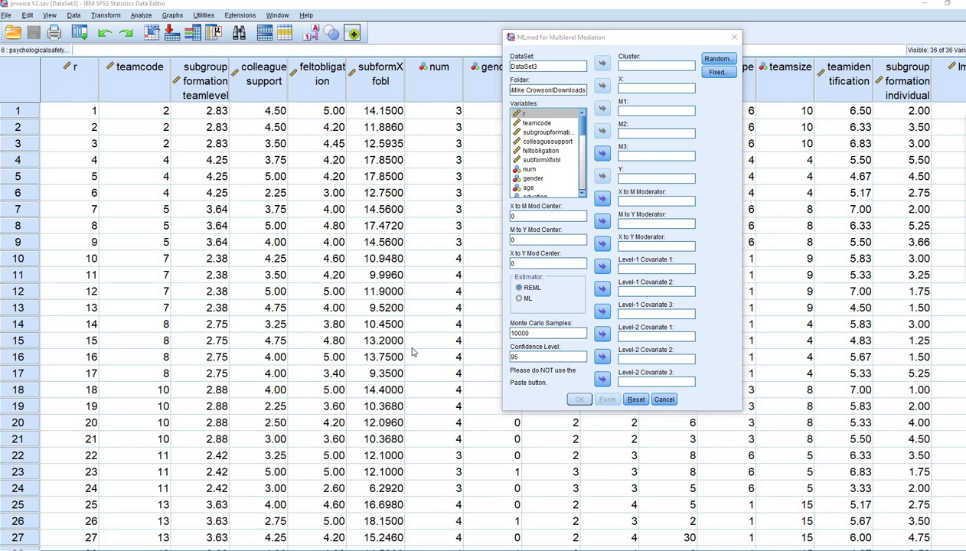
Assign teamcode as the cluster variable and promotivevoice as the Y outcome
left_click(540, 123)
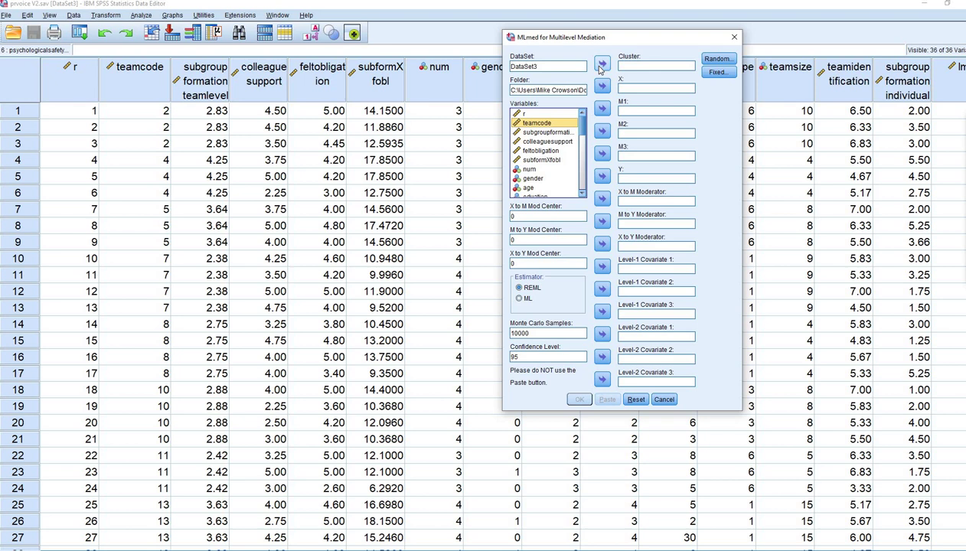
left_click(603, 64)
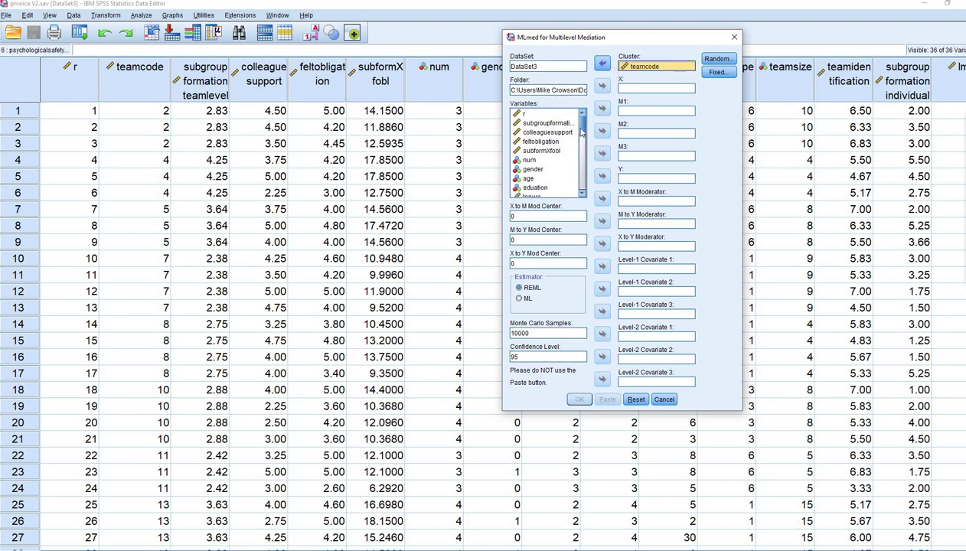
scroll(582, 189, "down", 9)
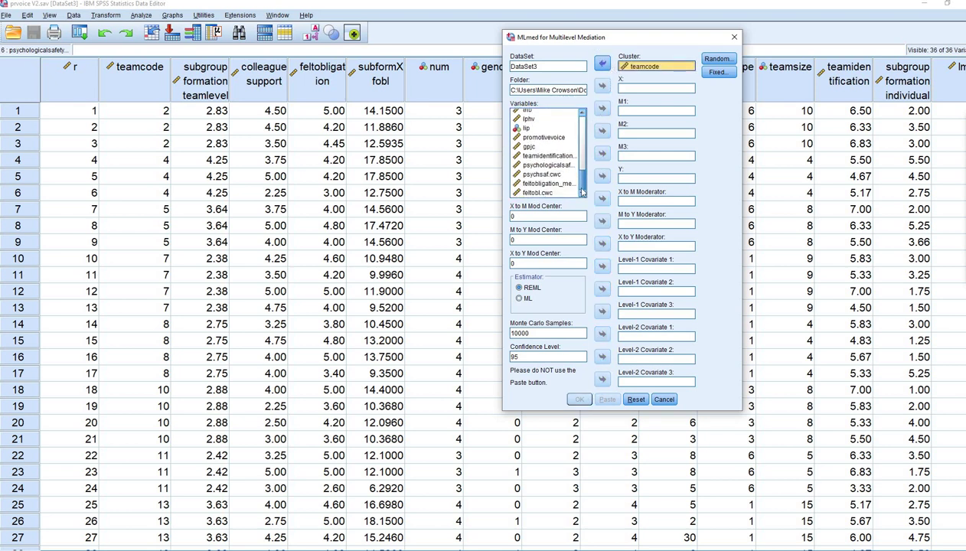
left_click(547, 138)
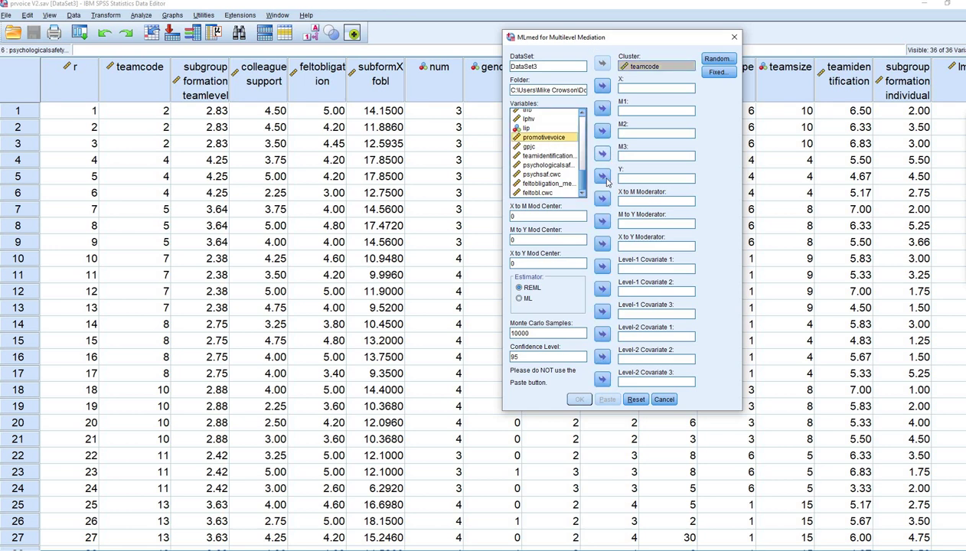
left_click(603, 176)
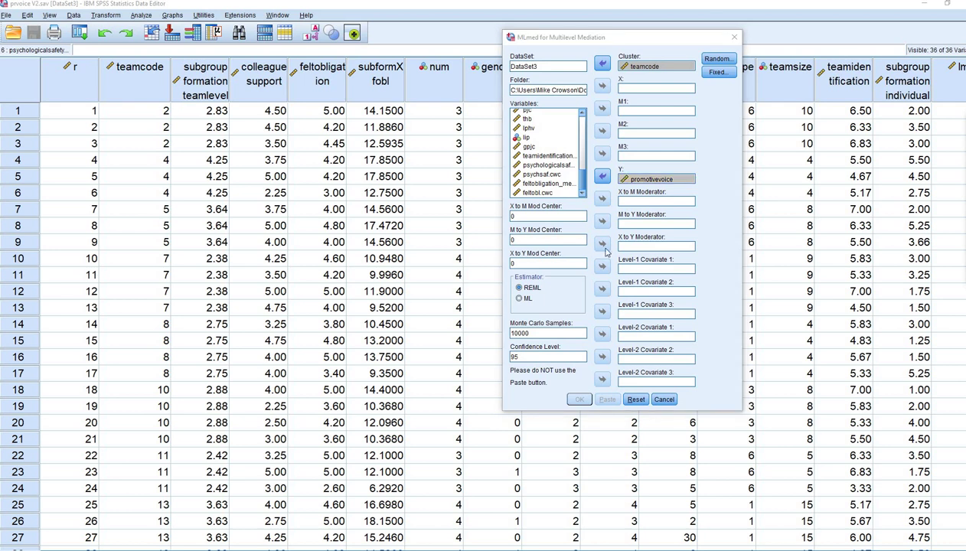
Assign the team-level subgroup formation variable as the X predictor
left_click_drag(584, 182, 535, 136)
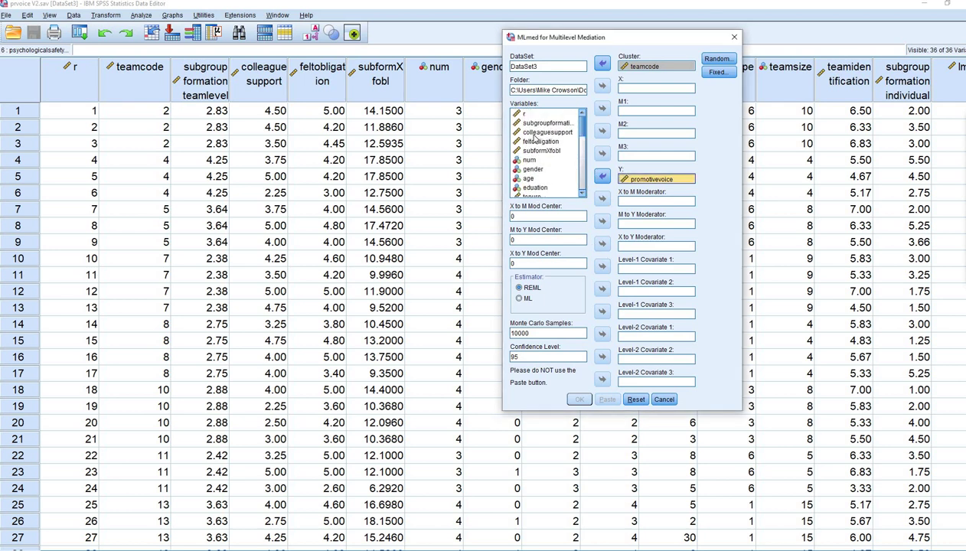
left_click(535, 125)
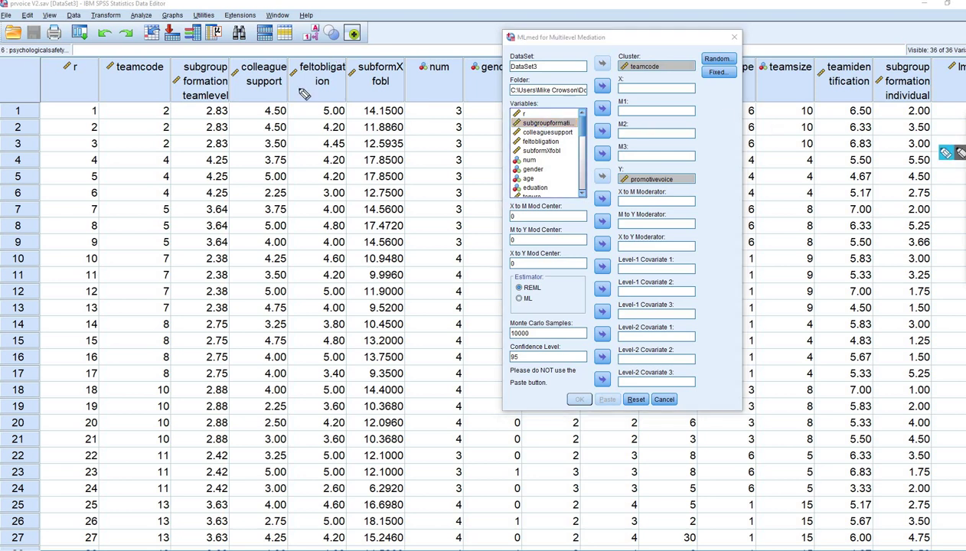
left_click_drag(181, 104, 256, 104)
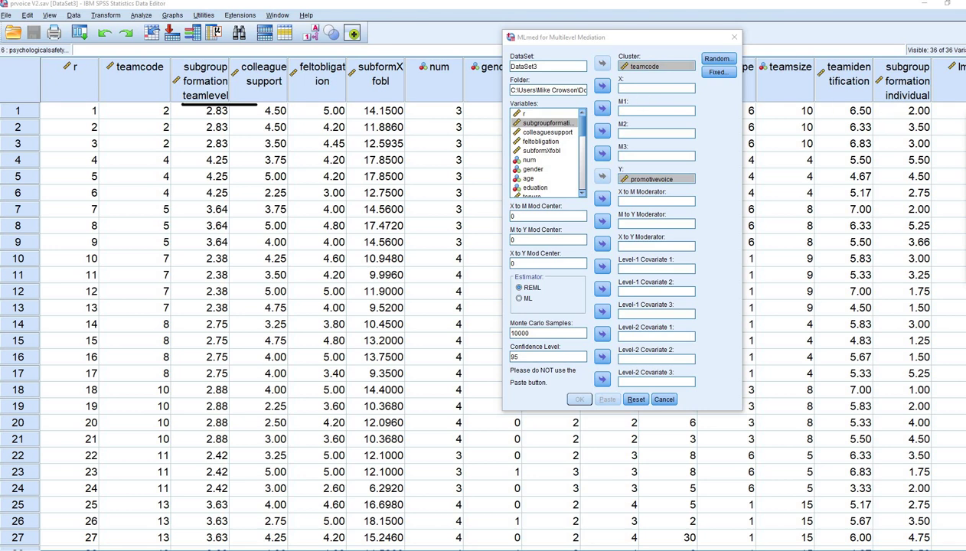
left_click(527, 122)
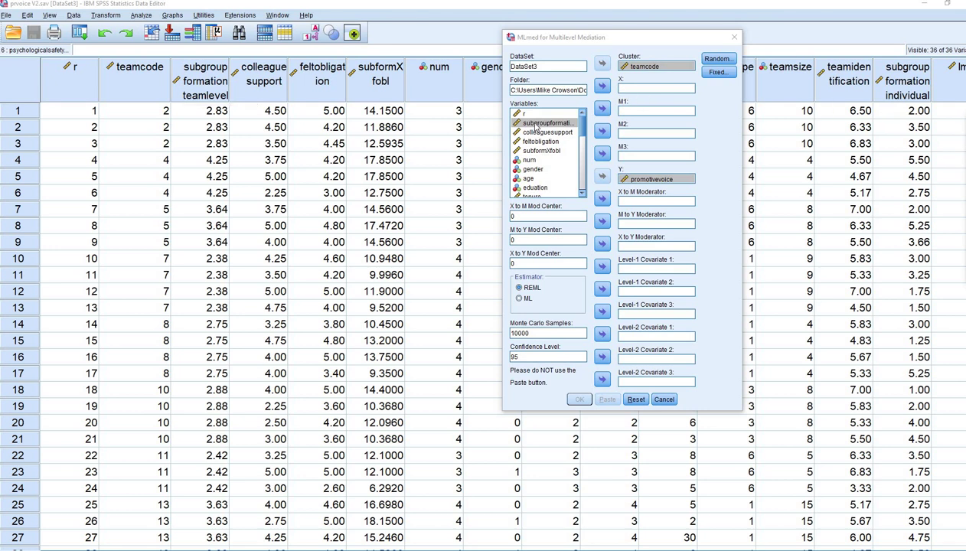
left_click(602, 87)
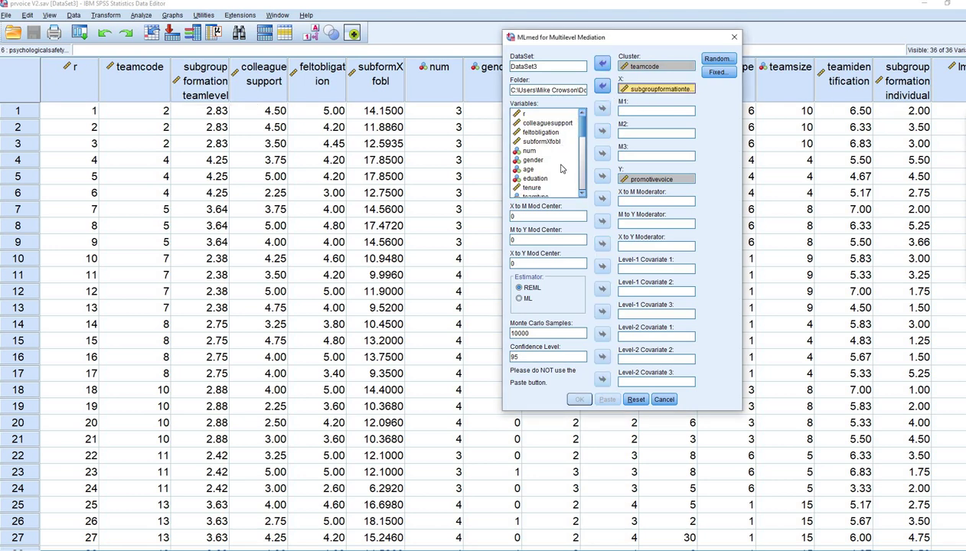
Assign psychologicalsafety as the first mediator, M1
scroll(561, 169, "down", 3)
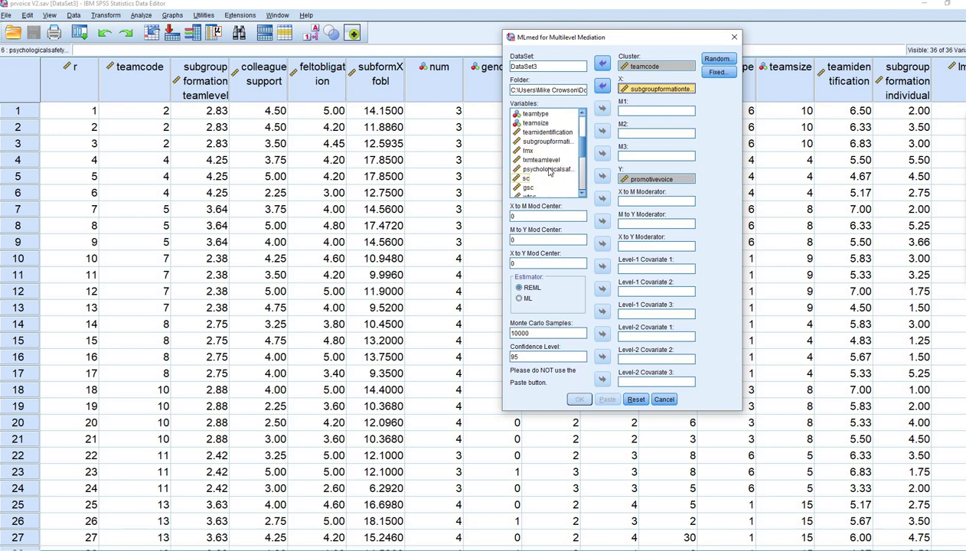
left_click(547, 168)
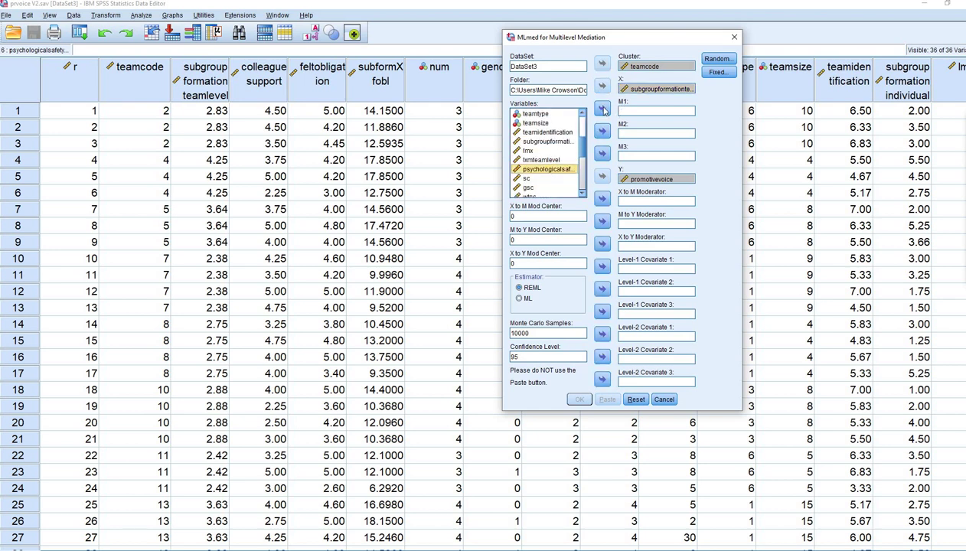
left_click(602, 110)
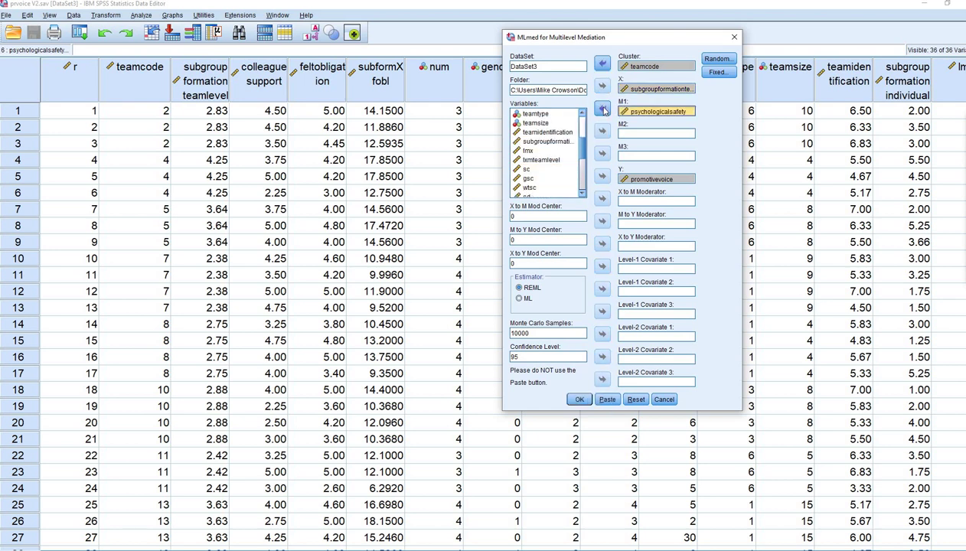
Exclude the within effect of X from the fixed effects, leaving all between effects included
left_click(716, 73)
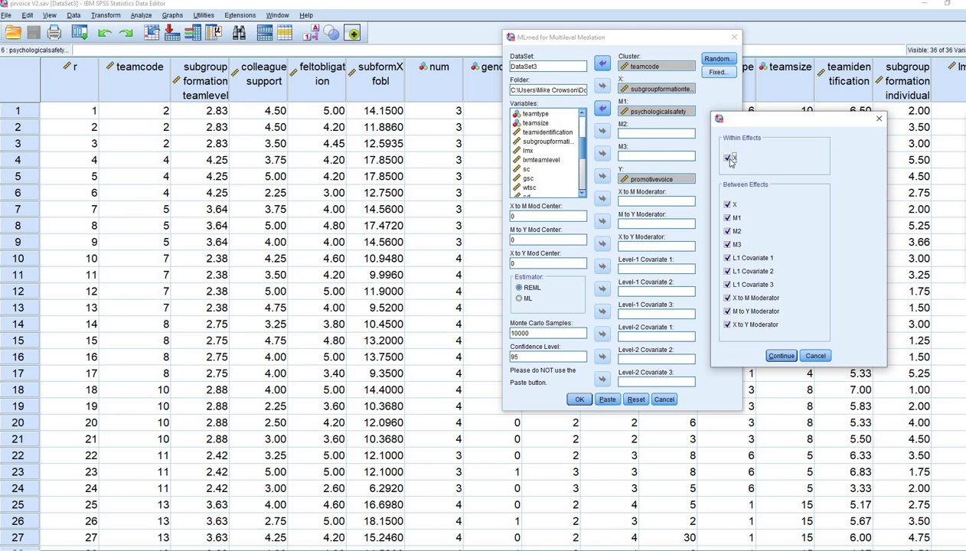
left_click(732, 162)
left_click(577, 450)
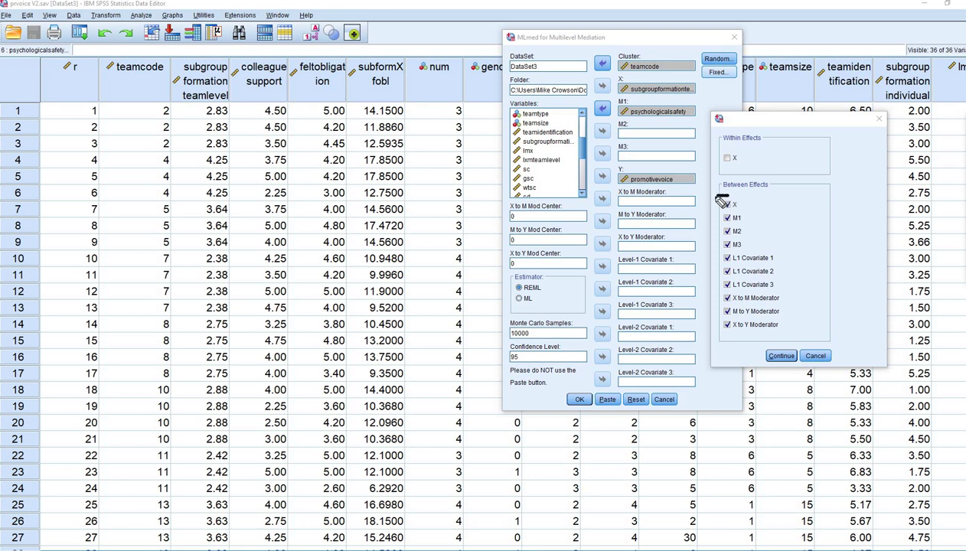
mouse_move(722, 201)
left_mouse_down()
mouse_move(710, 218)
mouse_move(722, 226)
left_mouse_up()
key("Escape")
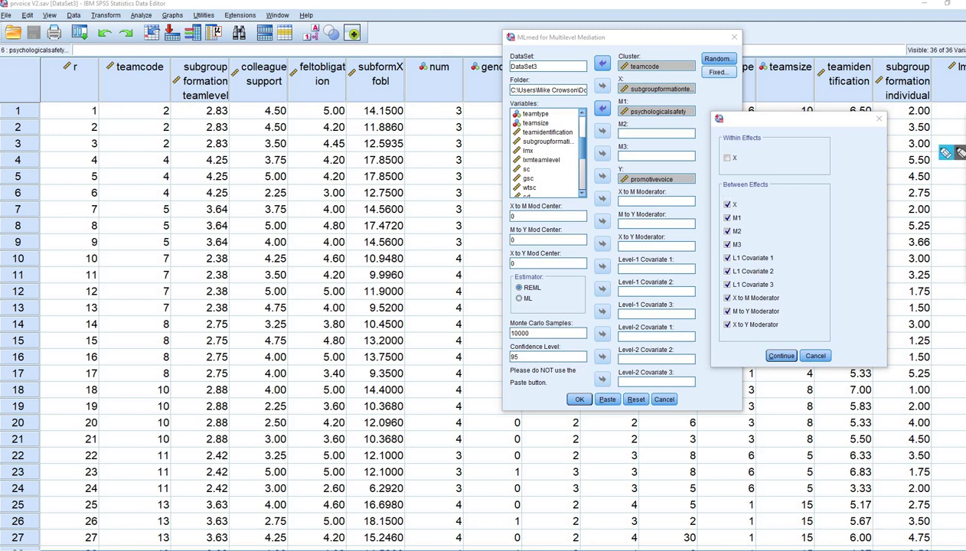
left_click(781, 356)
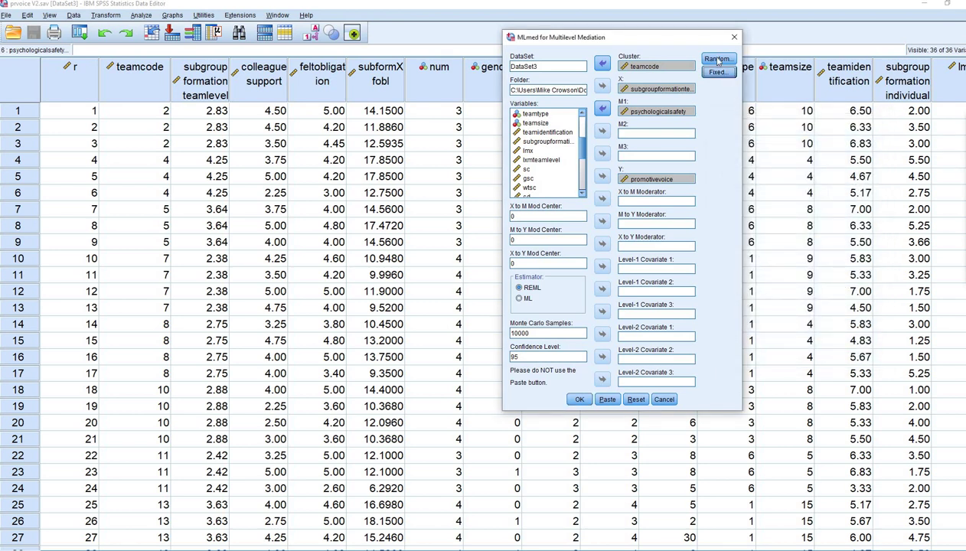
Accept the random-effects settings with the M1, M2 and M3 intercepts and Diagonal covariance matrices, and run the mediation analysis
left_click(718, 58)
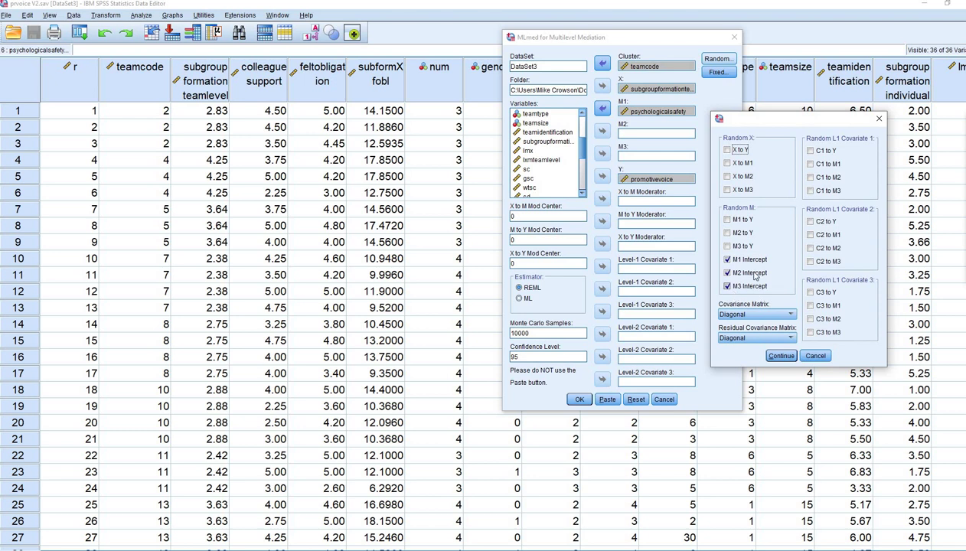
left_click(946, 152)
left_click(727, 285)
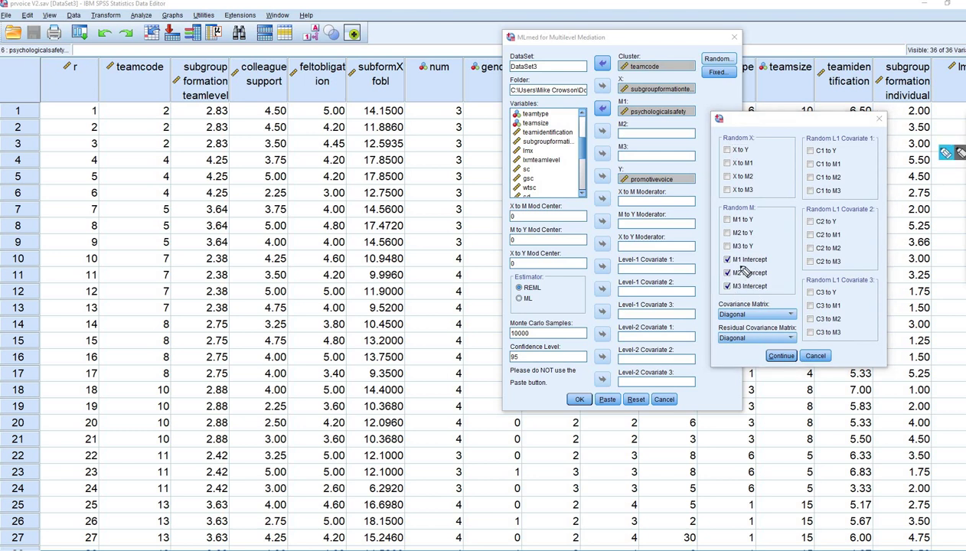
left_click_drag(735, 263, 780, 264)
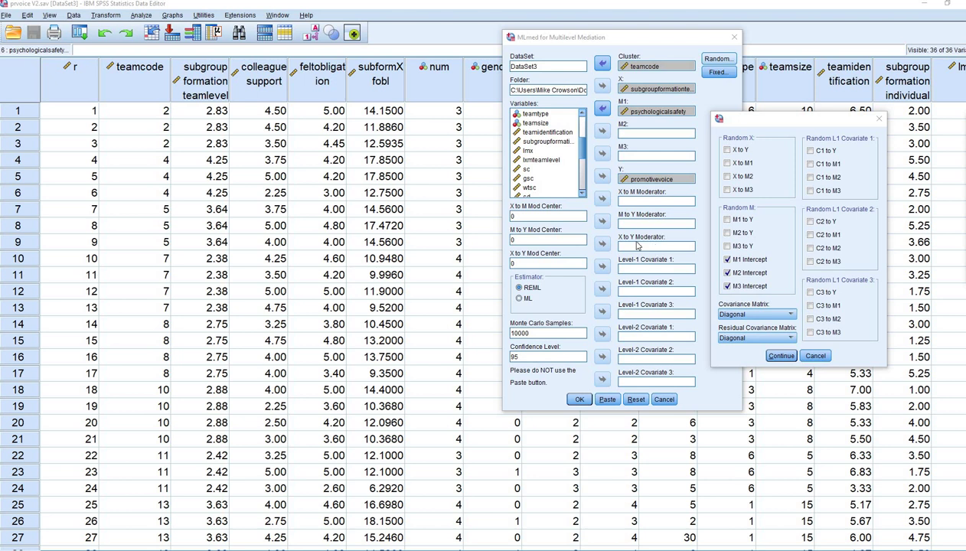
left_click(781, 359)
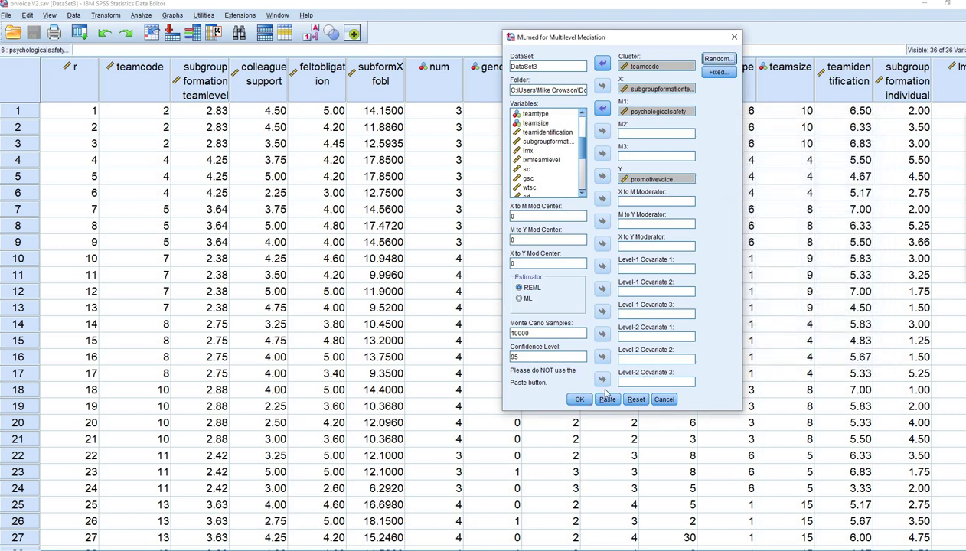
left_click(580, 399)
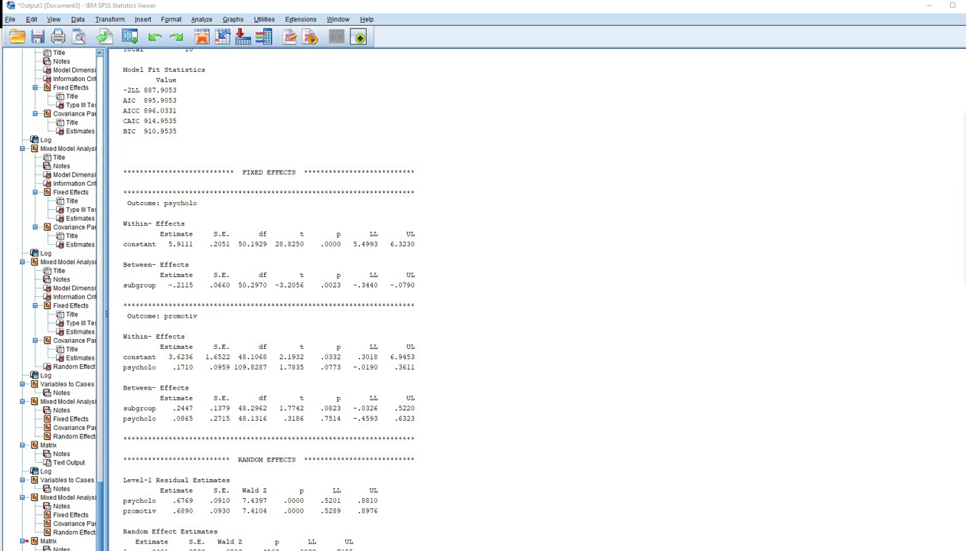
Examine the model fit statistics and the within and between fixed effects for psychological safety, marking the promotive voice outcome section
left_click_drag(339, 180, 241, 180)
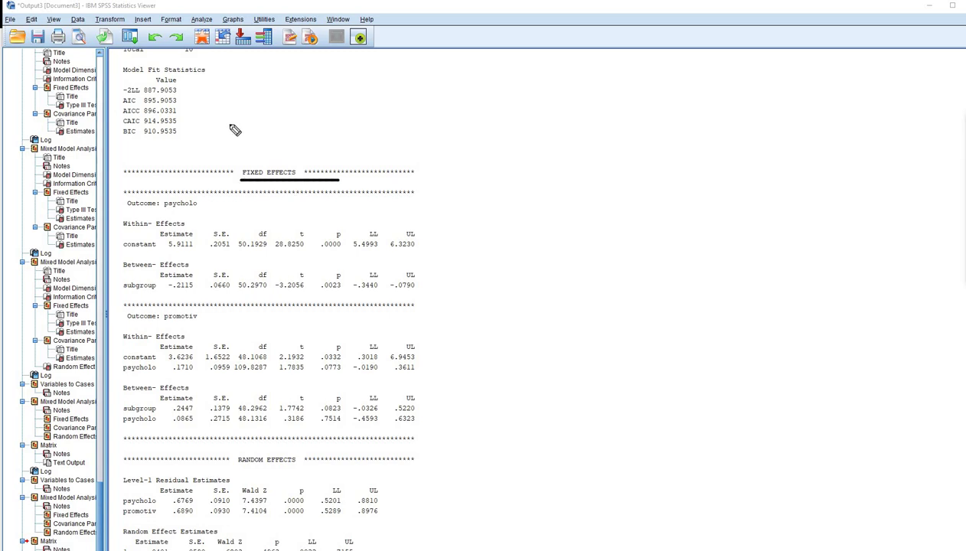
left_click_drag(215, 134, 212, 68)
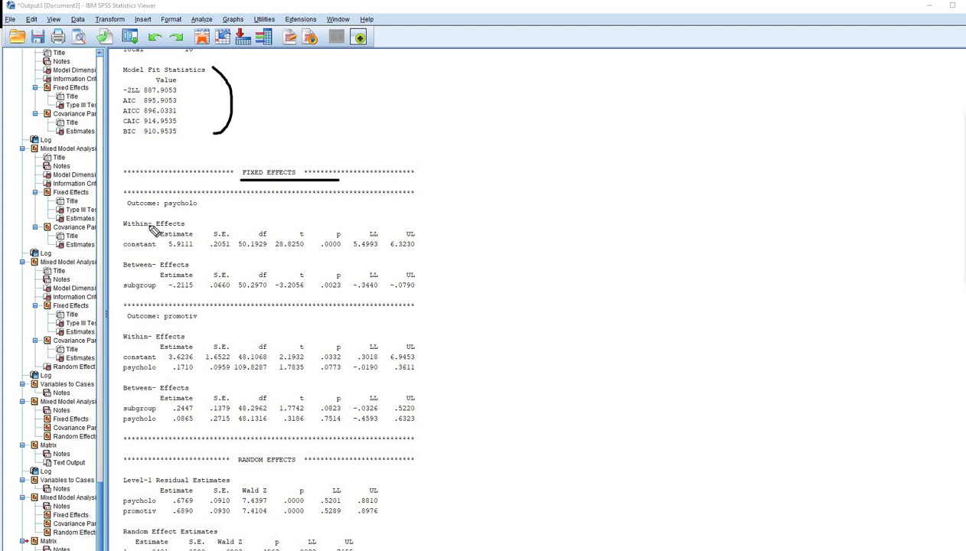
left_click_drag(159, 213, 206, 215)
mouse_move(132, 229)
left_mouse_down()
mouse_move(194, 228)
mouse_move(206, 251)
left_mouse_up()
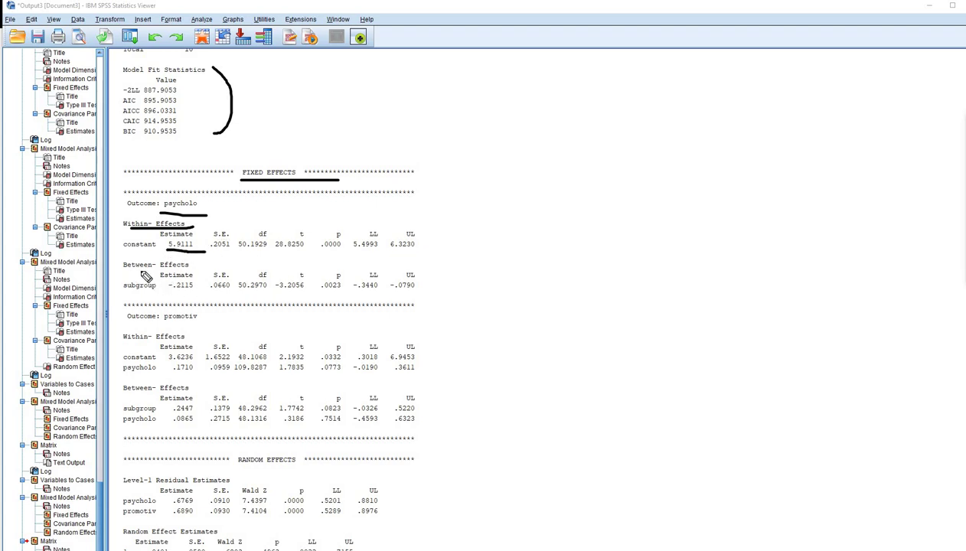
left_click_drag(141, 271, 216, 294)
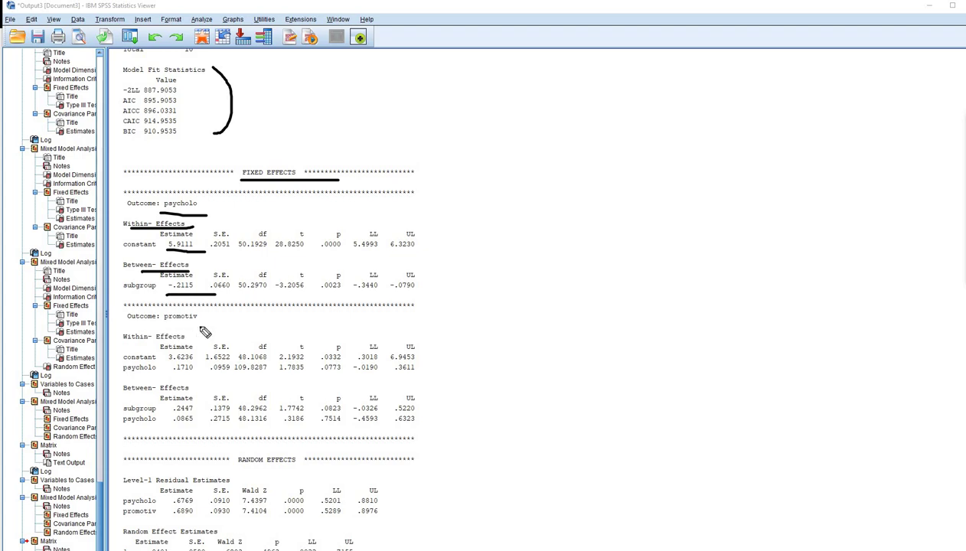
left_click_drag(203, 325, 136, 325)
Examine the level-1 residual and random effect estimates, and the between indirect effect through psychological safety with its Monte Carlo confidence limits
scroll(690, 319, "down", 7)
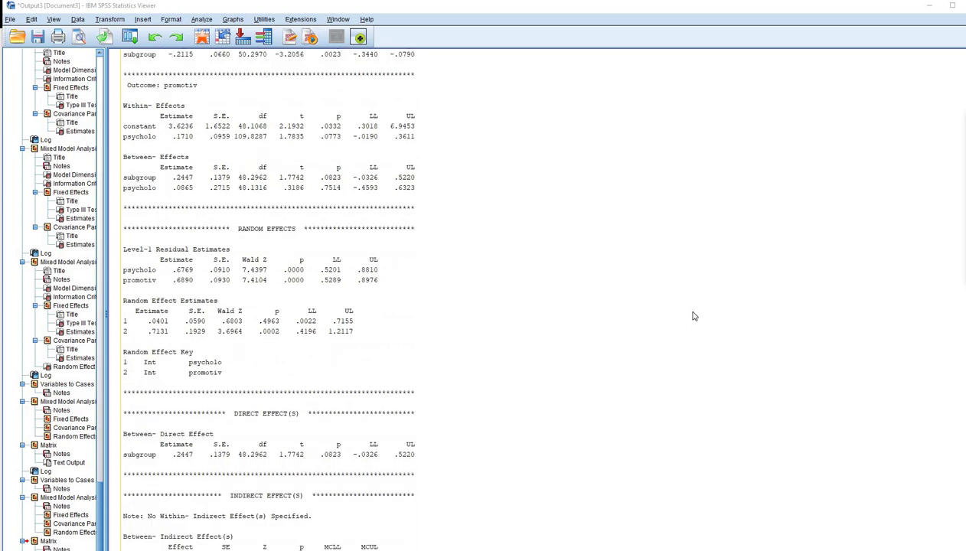
scroll(694, 315, "down", 2)
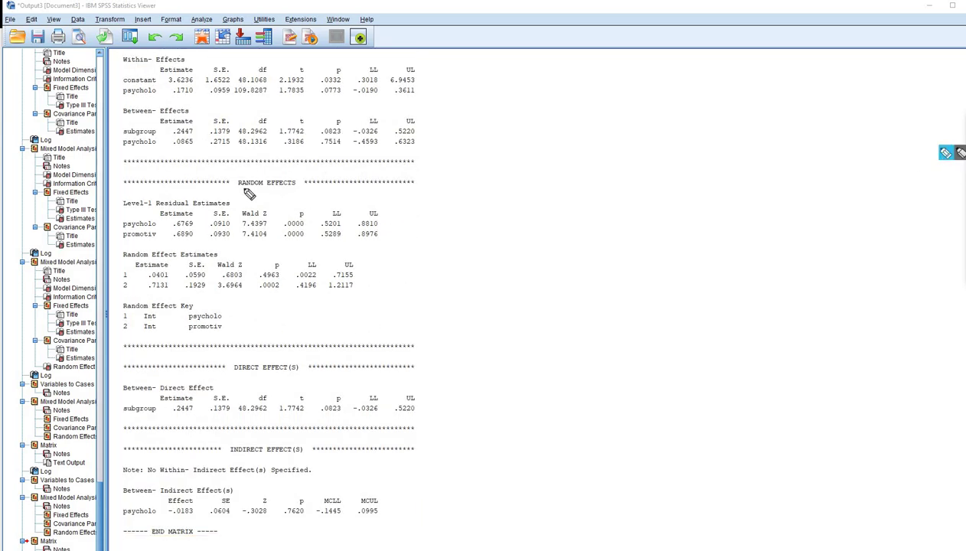
left_click_drag(243, 190, 351, 198)
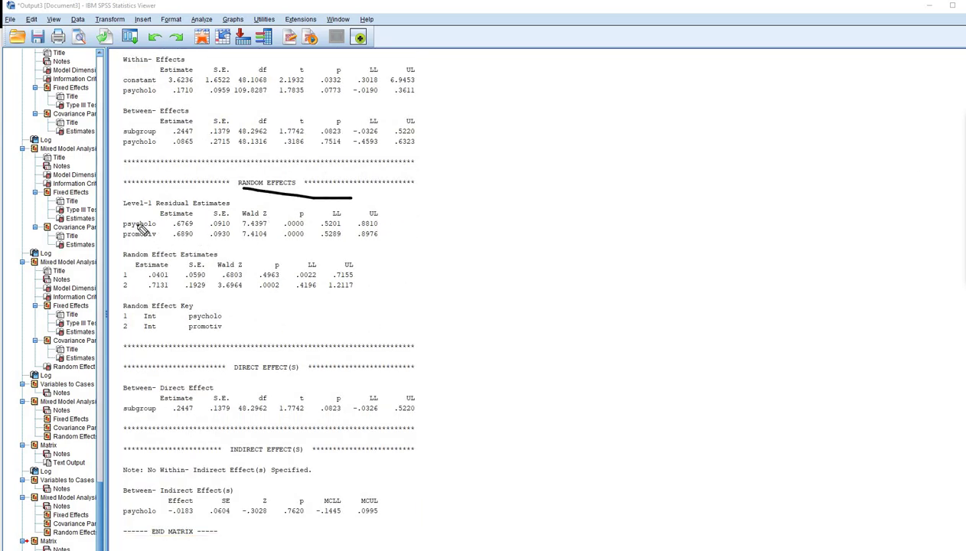
left_click_drag(122, 211, 129, 211)
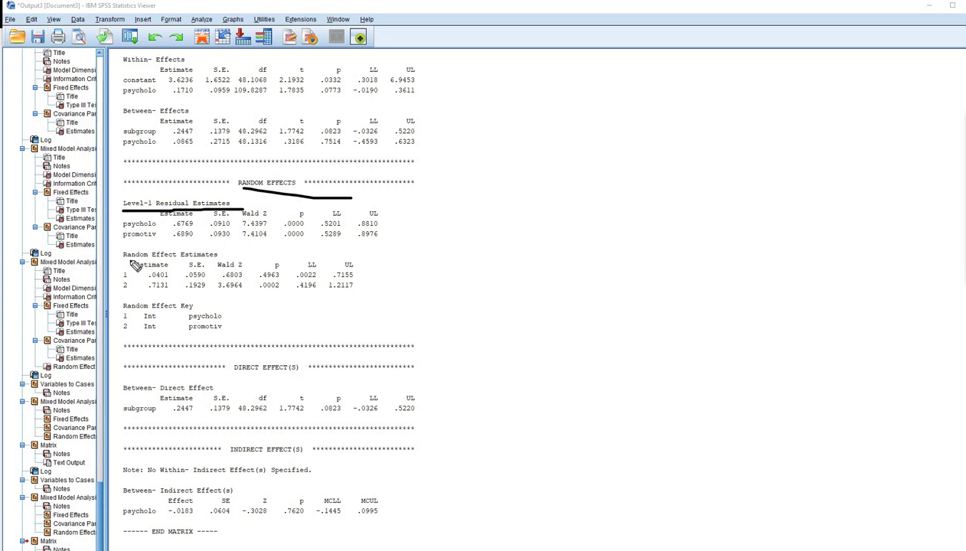
left_click_drag(129, 261, 218, 255)
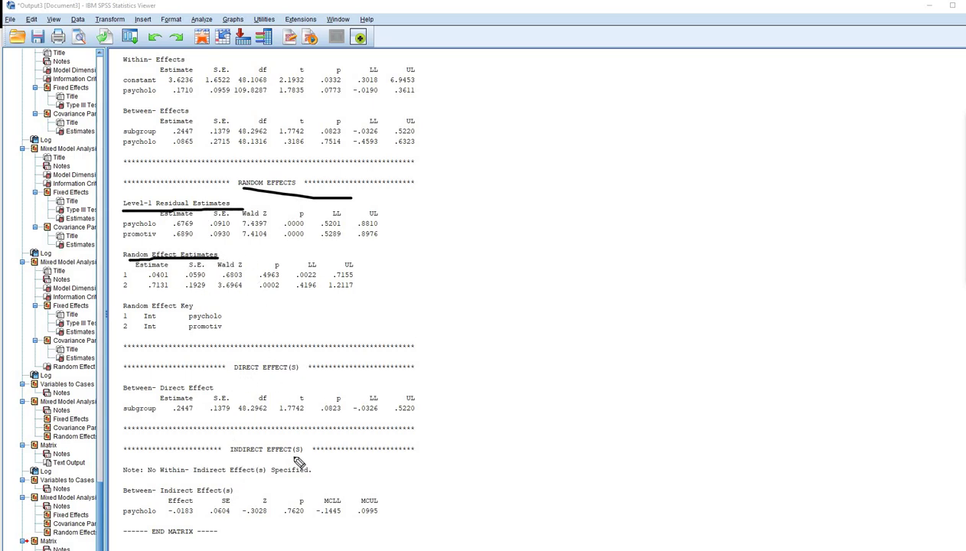
left_click_drag(296, 456, 227, 457)
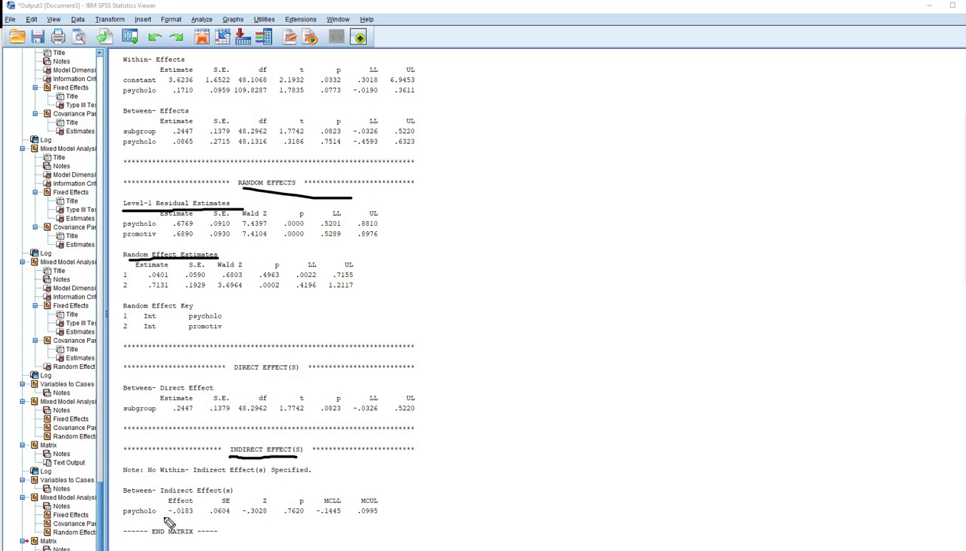
left_click_drag(166, 521, 196, 521)
left_click_drag(364, 520, 316, 521)
Return to the prvoice V2 dataset, add feltobligation as the second mediator, M2, in MLmed, and run the analysis
left_click(939, 228)
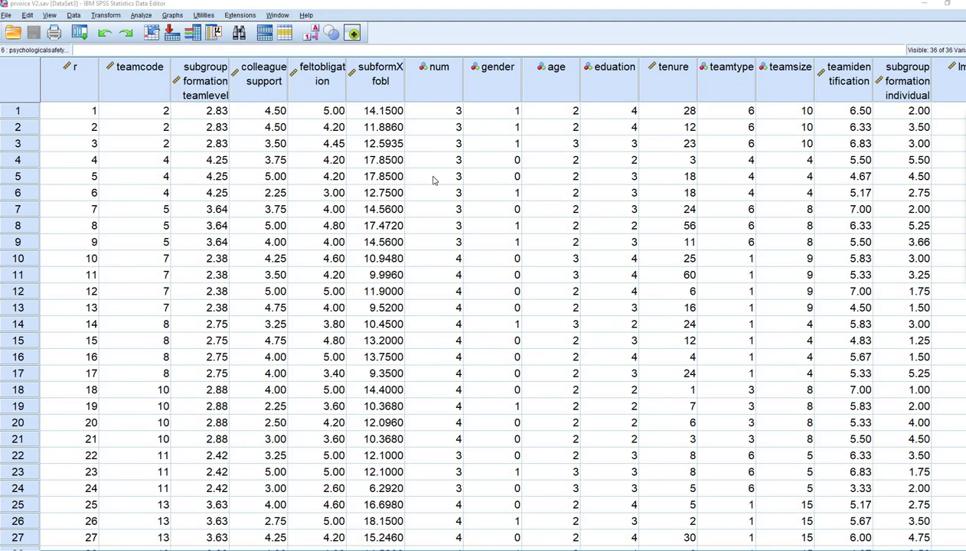
left_click(140, 15)
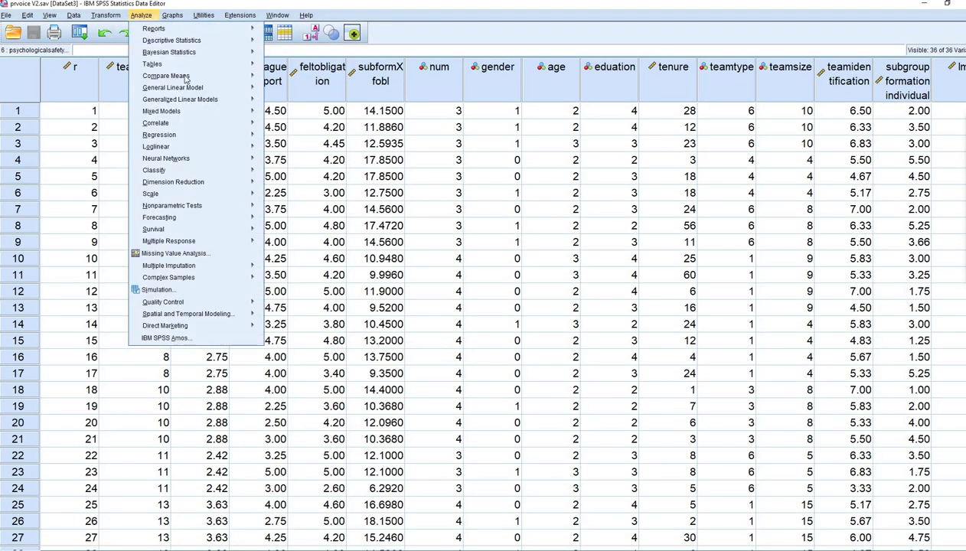
mouse_move(233, 112)
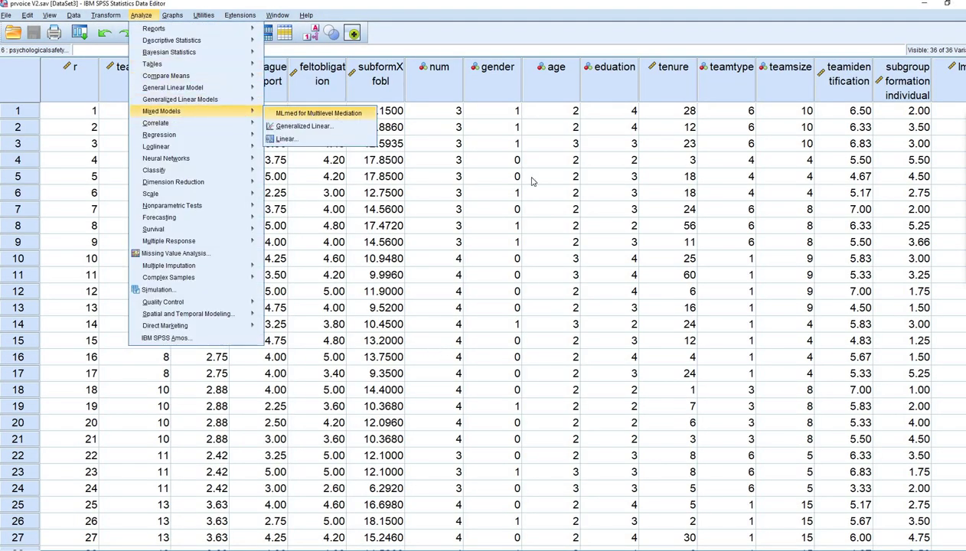
key("Return")
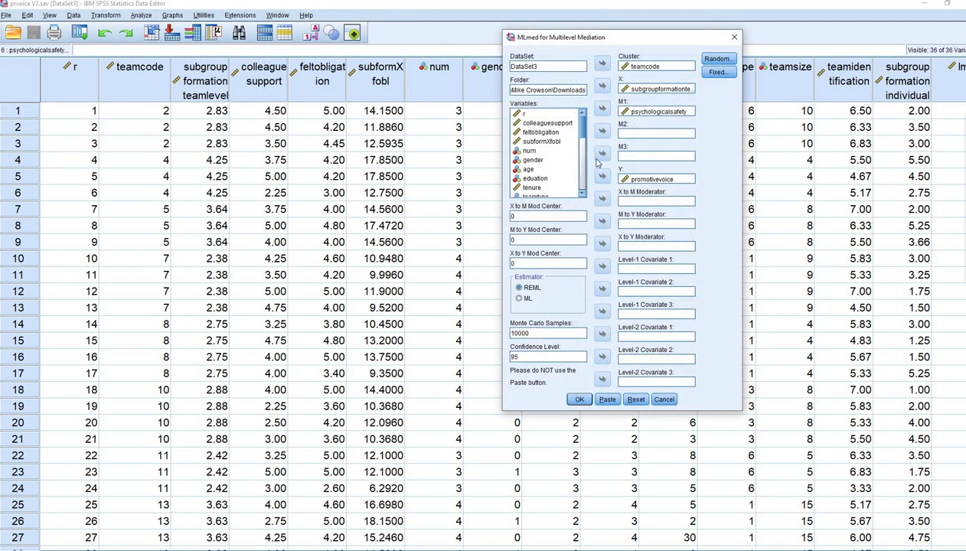
left_click(538, 133)
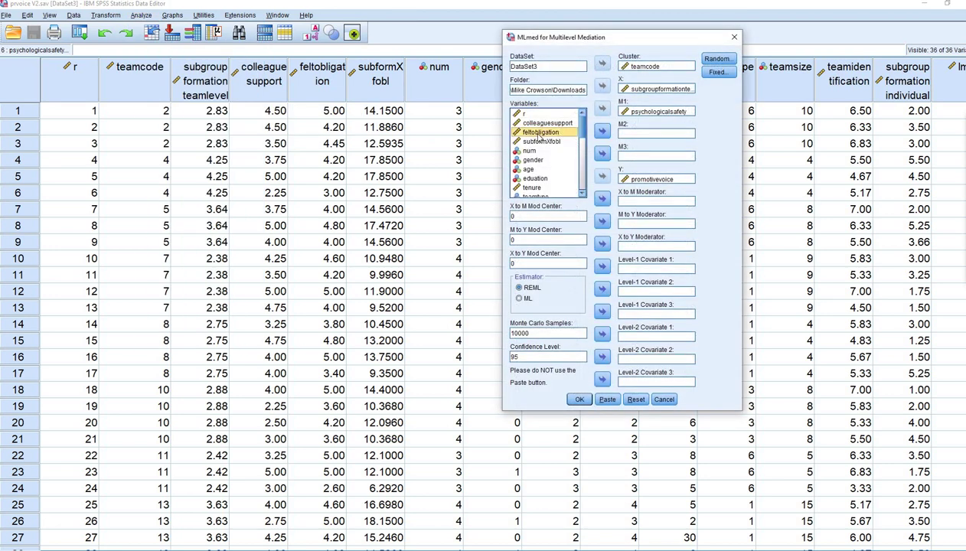
left_click(601, 131)
left_click(580, 401)
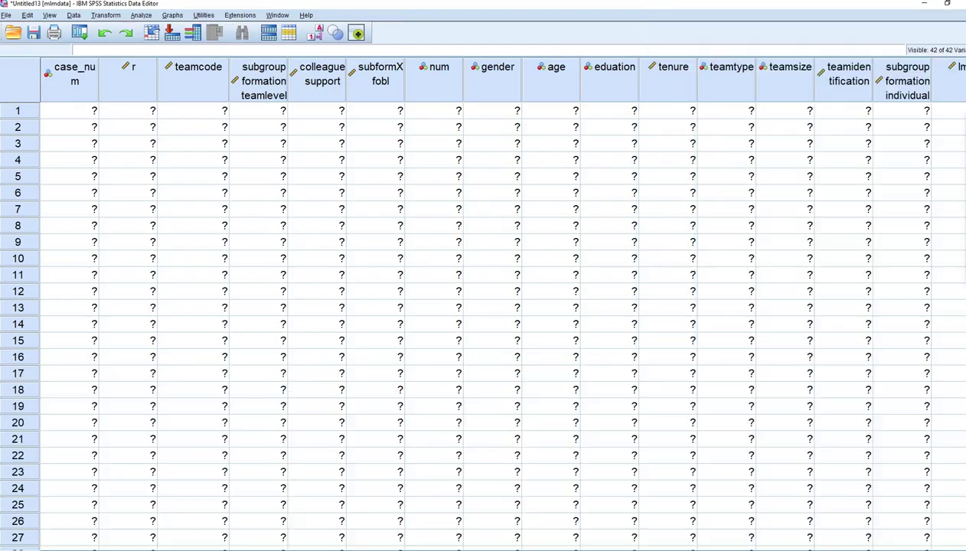
Examine the two-mediator model's fixed effects in the output for the psychological safety, felt obligation and promotive voice outcomes
mouse_move(388, 549)
key("alt+Tab")
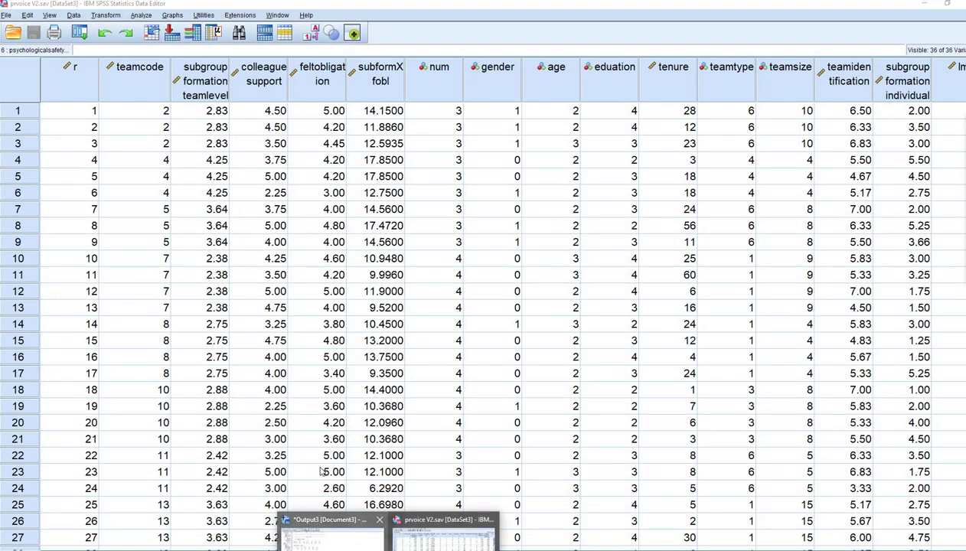
scroll(357, 421, "up", 15)
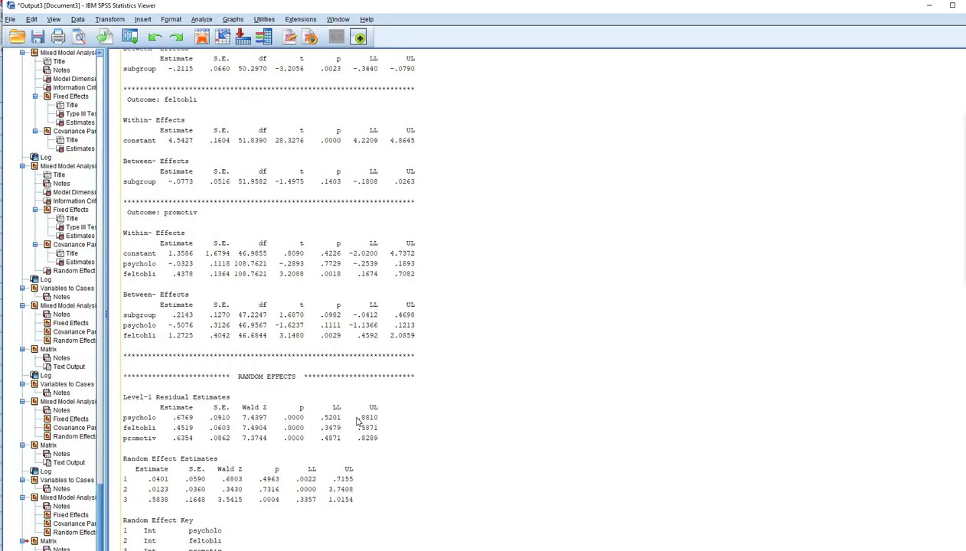
left_click(945, 153)
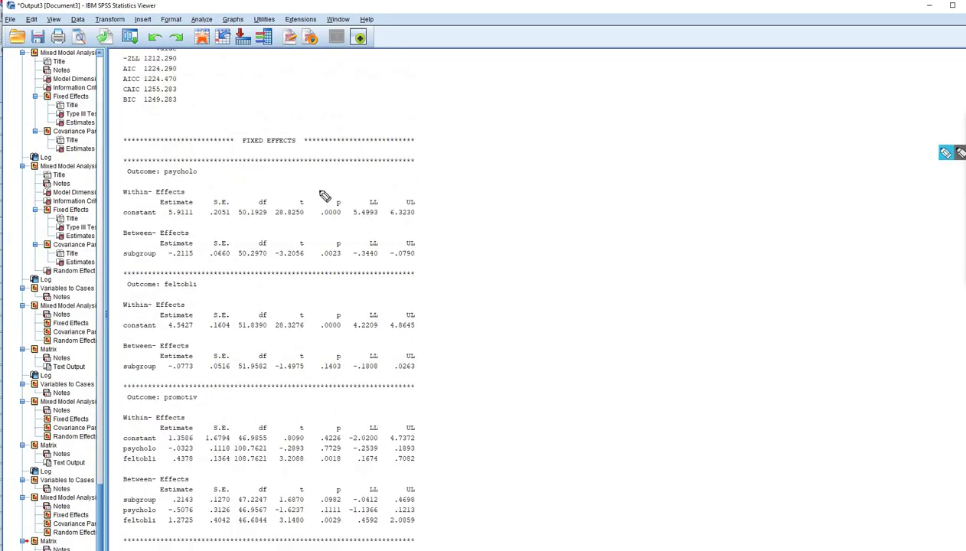
left_click_drag(150, 181, 211, 181)
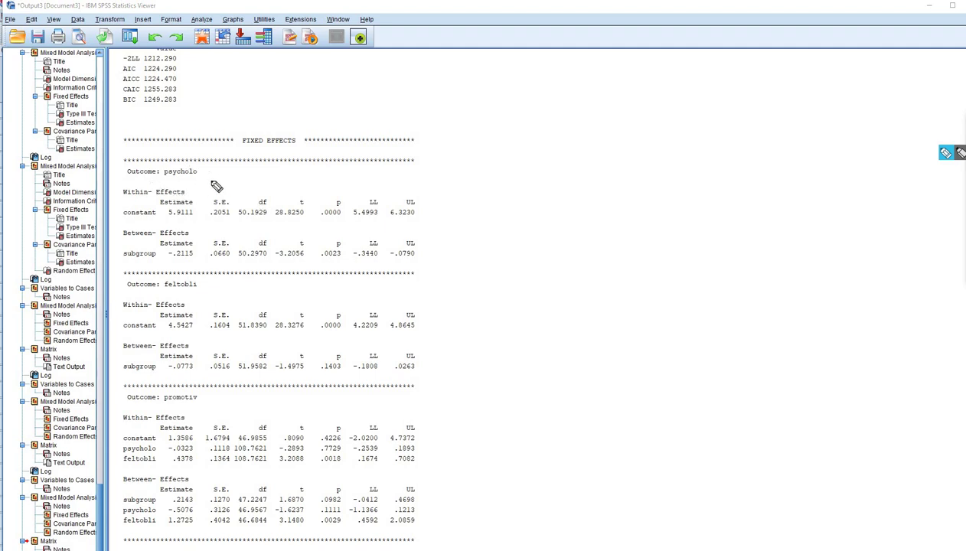
mouse_move(127, 261)
left_mouse_down()
mouse_move(152, 261)
mouse_move(215, 294)
left_mouse_up()
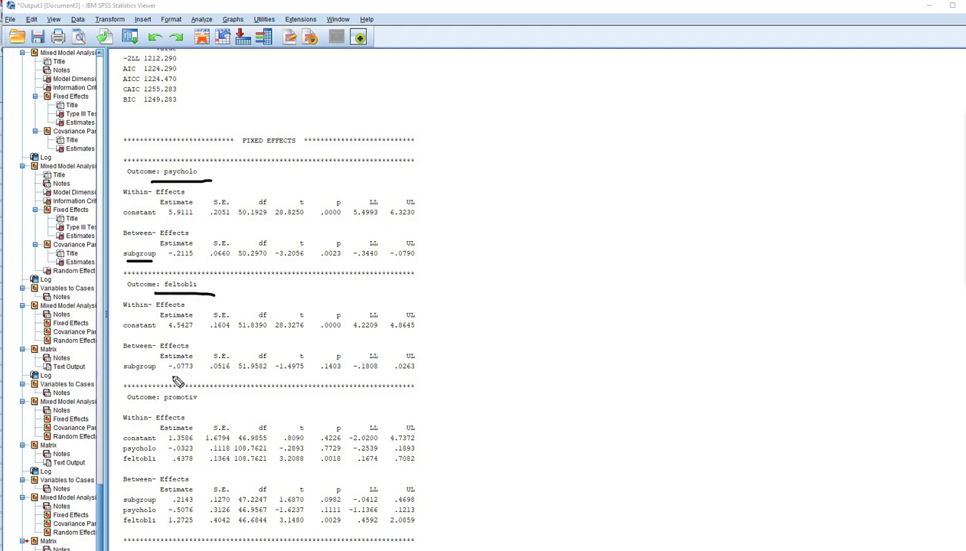
left_click_drag(163, 375, 192, 375)
left_click_drag(155, 406, 238, 407)
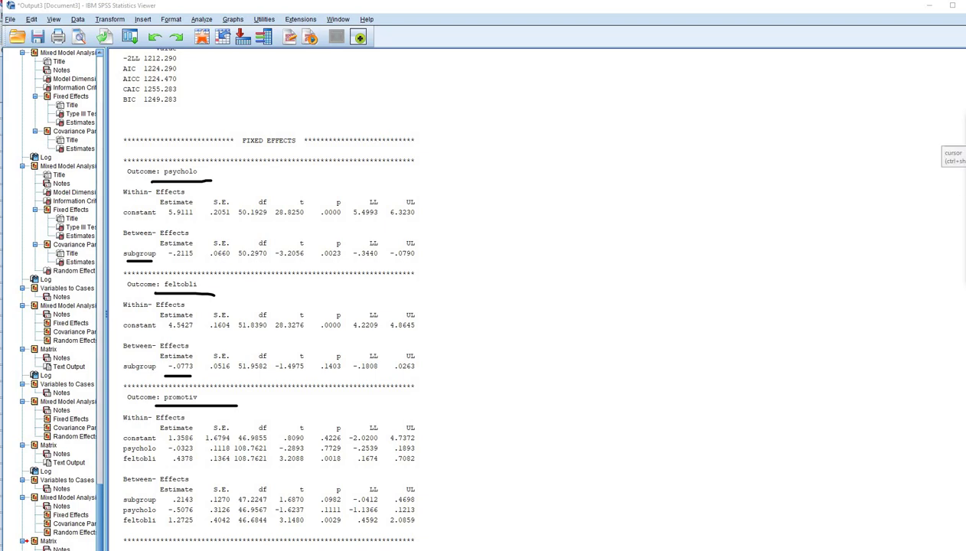
left_click(957, 152)
left_click(781, 258)
Examine the two-mediator model's between indirect effects and the confidence limits of the ab2-ab1 indirect effect contrast
scroll(781, 257, "down", 6)
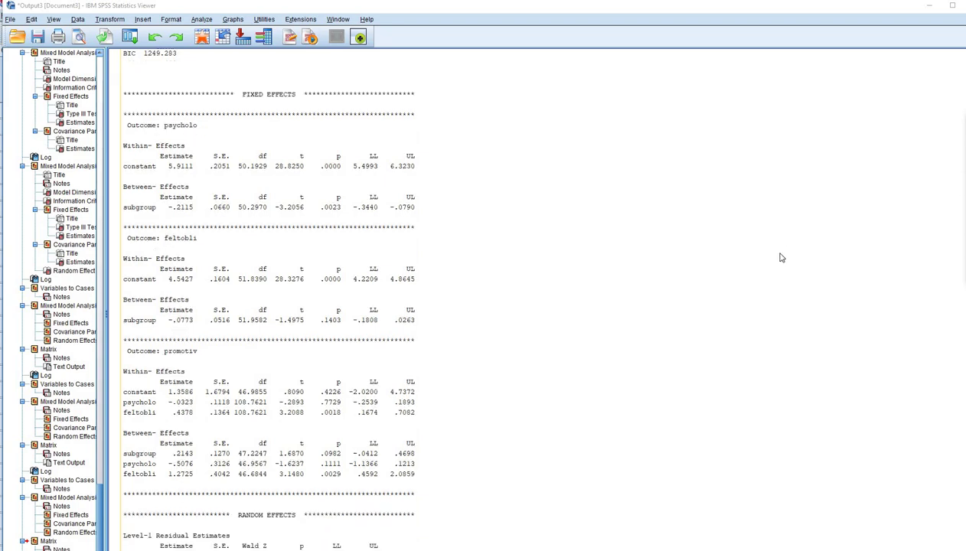
scroll(781, 258, "down", 5)
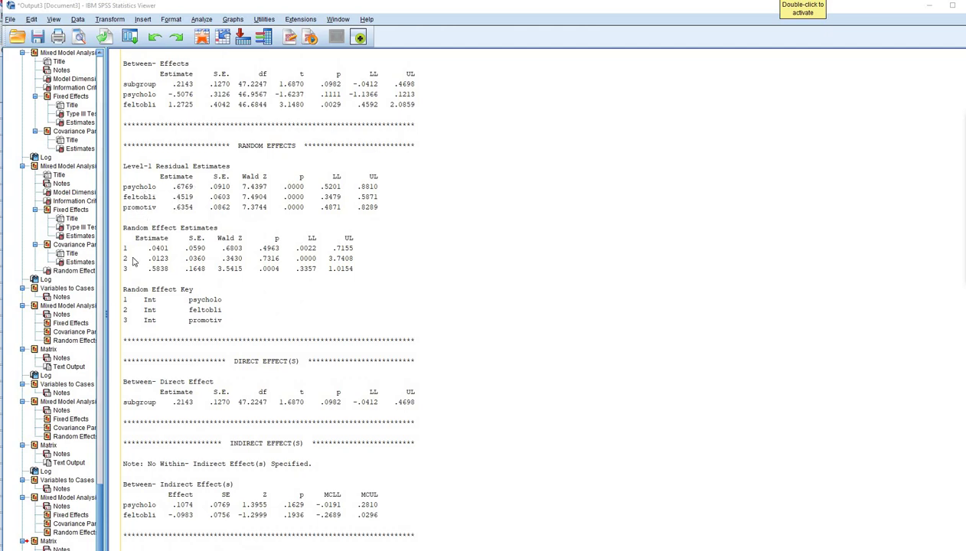
scroll(944, 240, "down", 2)
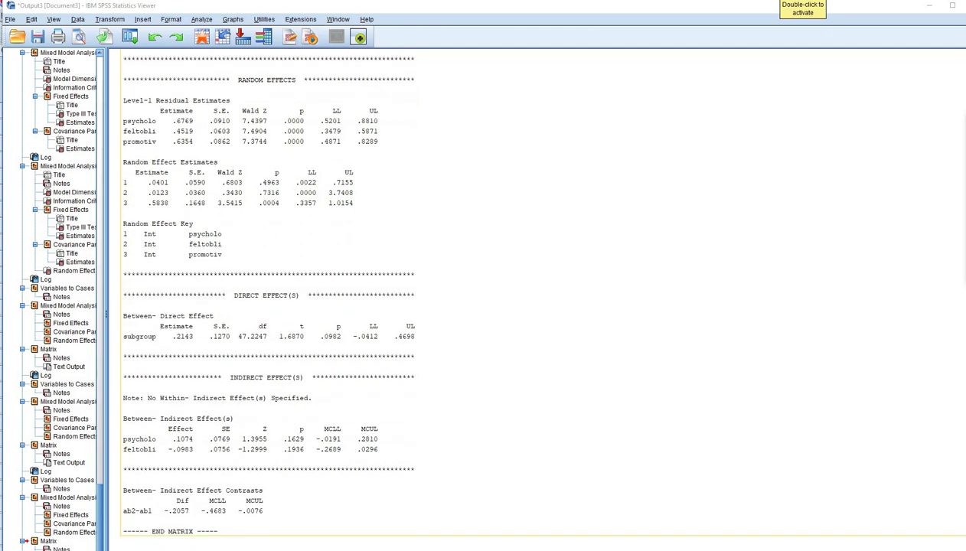
left_click(960, 152)
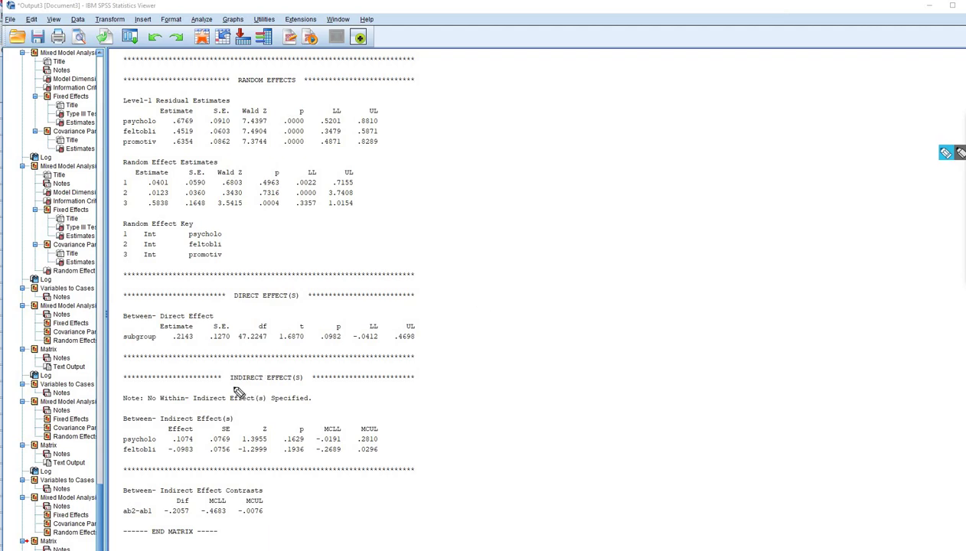
left_click_drag(233, 386, 341, 387)
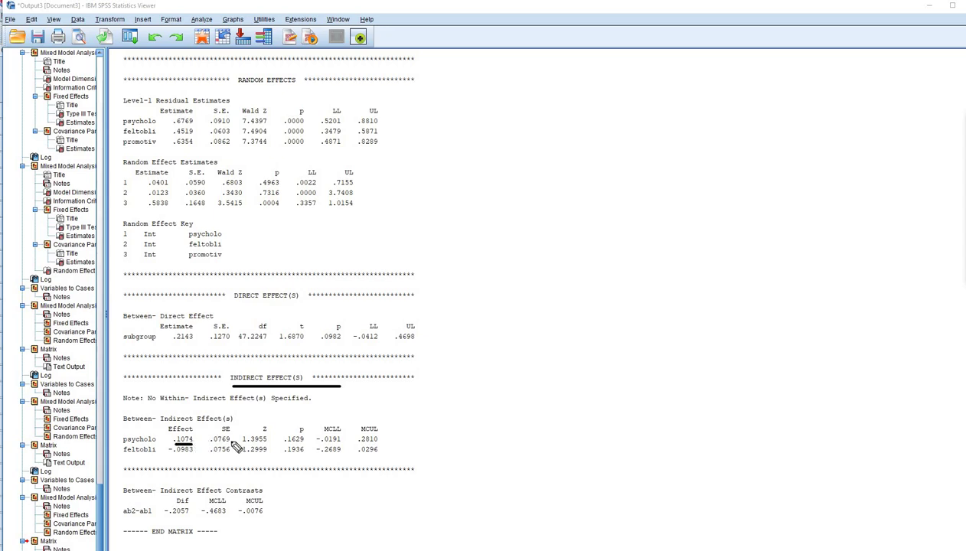
left_click_drag(169, 457, 196, 457)
left_click_drag(126, 492, 245, 490)
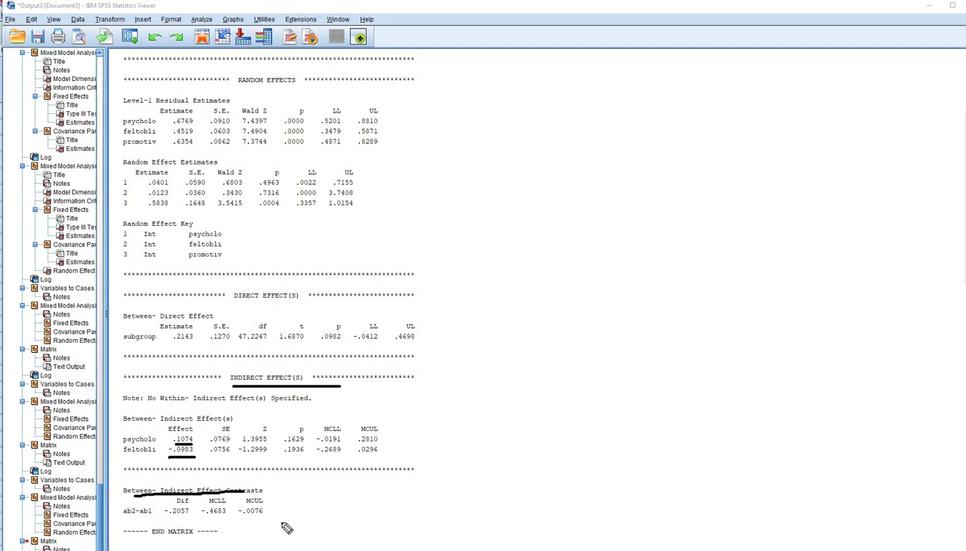
left_click_drag(202, 521, 281, 522)
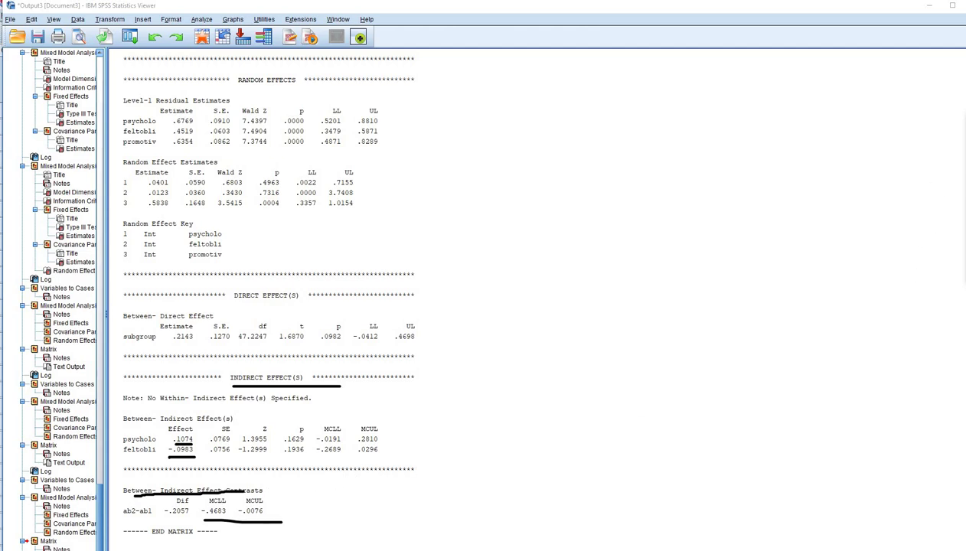
key("Escape")
left_click(443, 301)
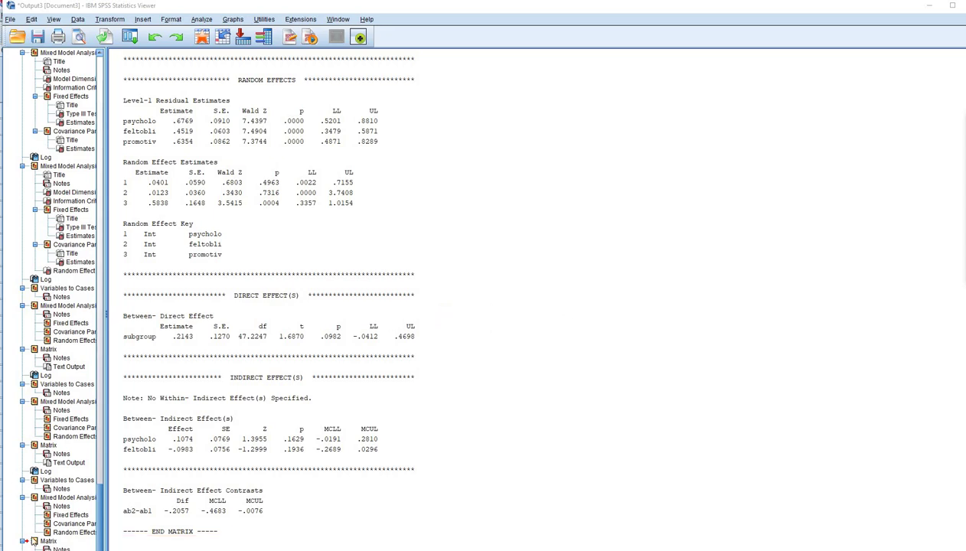
left_click(186, 536)
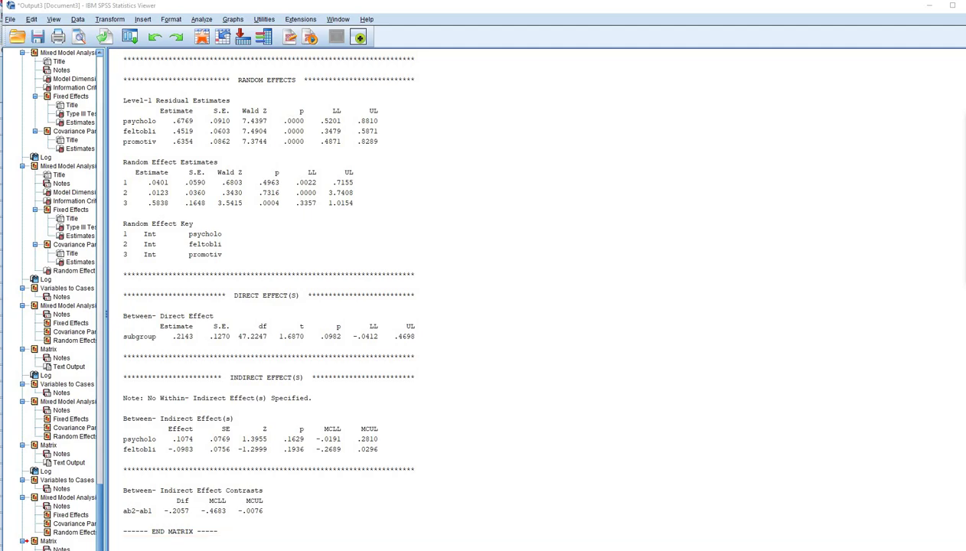